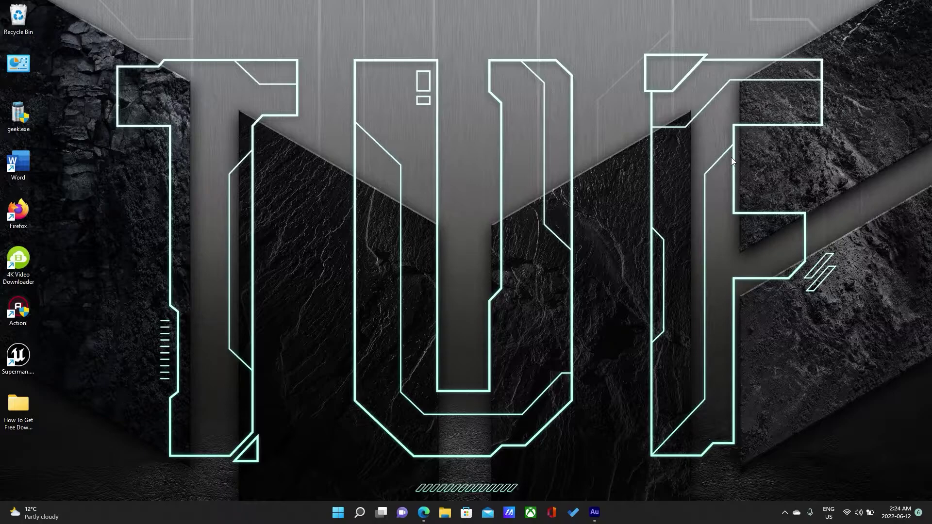
# Bring the Free Download Manager website forward and go to its Download page's macOS options
pyautogui.click(424, 511)
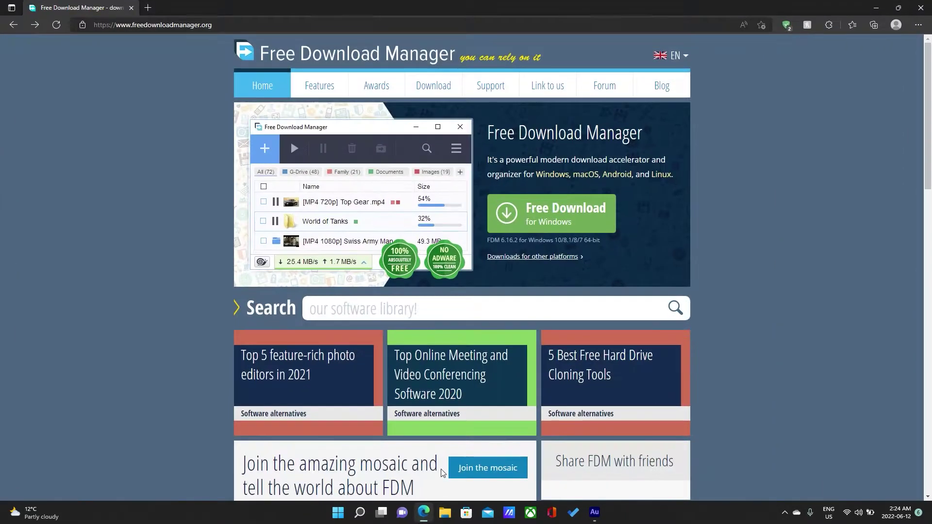
pyautogui.moveTo(403, 232)
pyautogui.scroll(-5, 510, 313)
pyautogui.scroll(-5, 510, 313)
pyautogui.scroll(8, 510, 321)
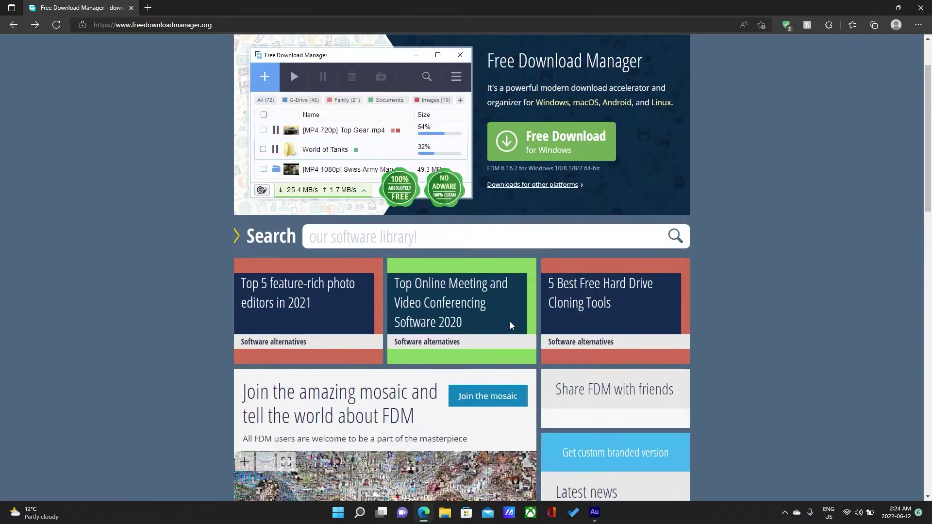
pyautogui.scroll(2, 510, 321)
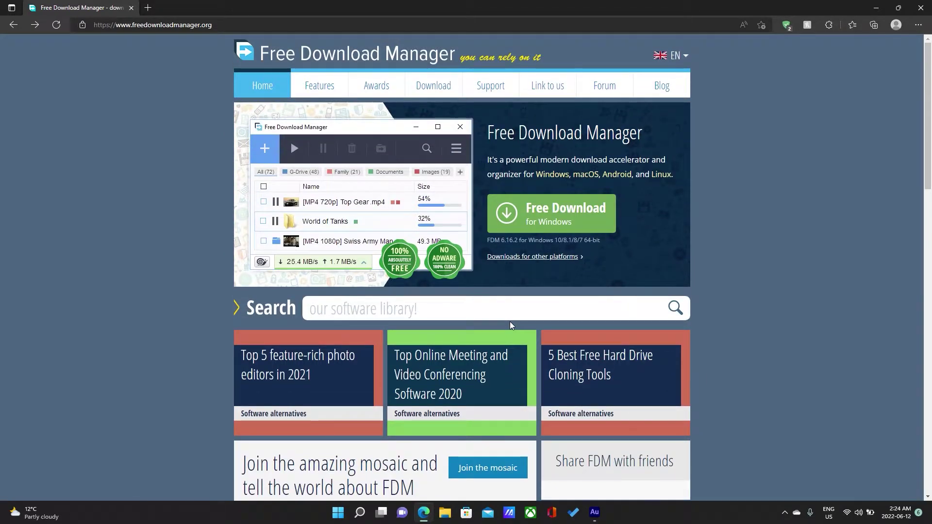
pyautogui.click(431, 87)
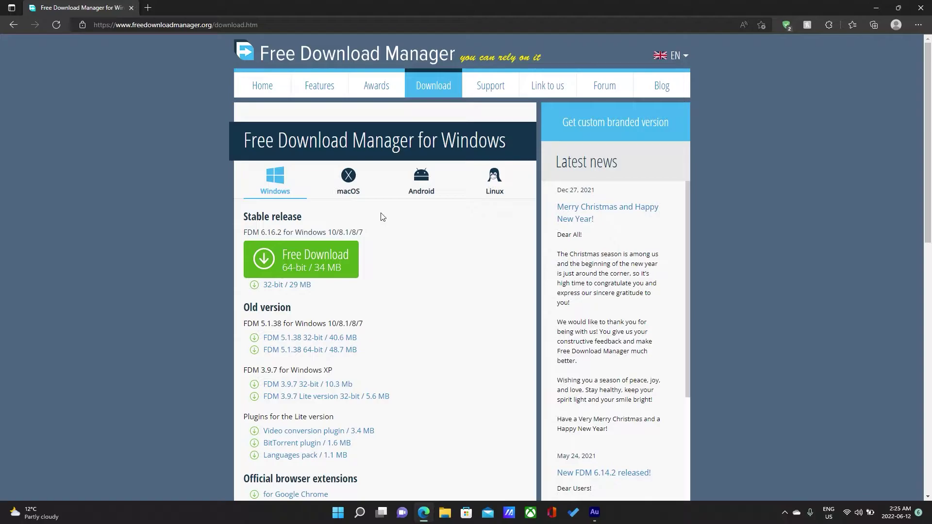
pyautogui.click(348, 178)
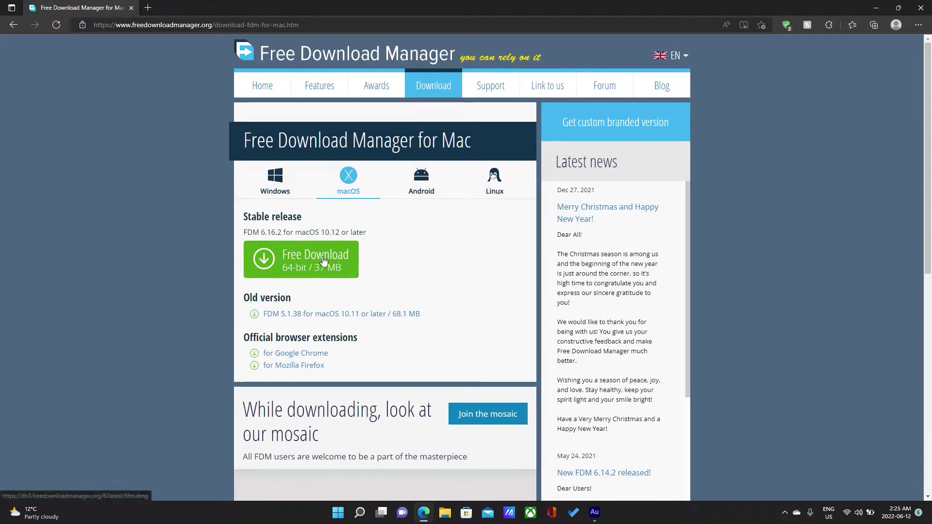
pyautogui.click(281, 188)
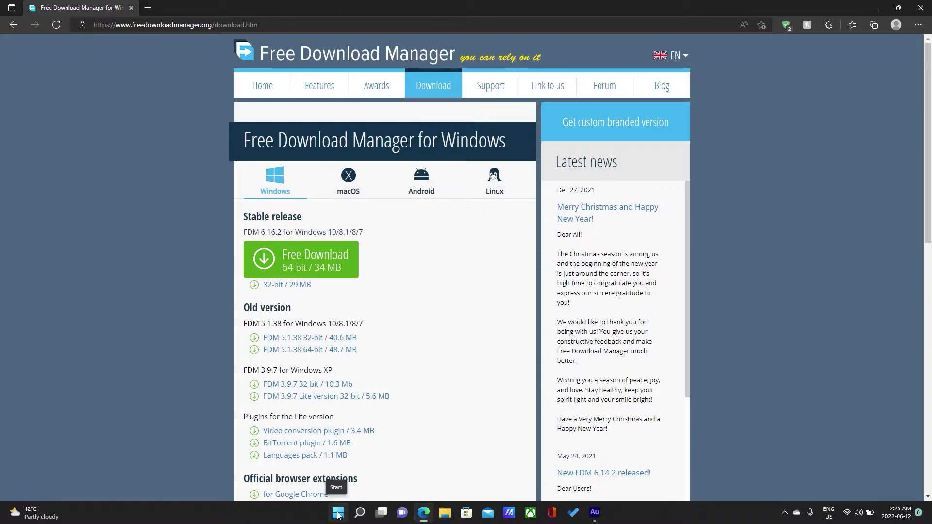
pyautogui.rightClick(337, 512)
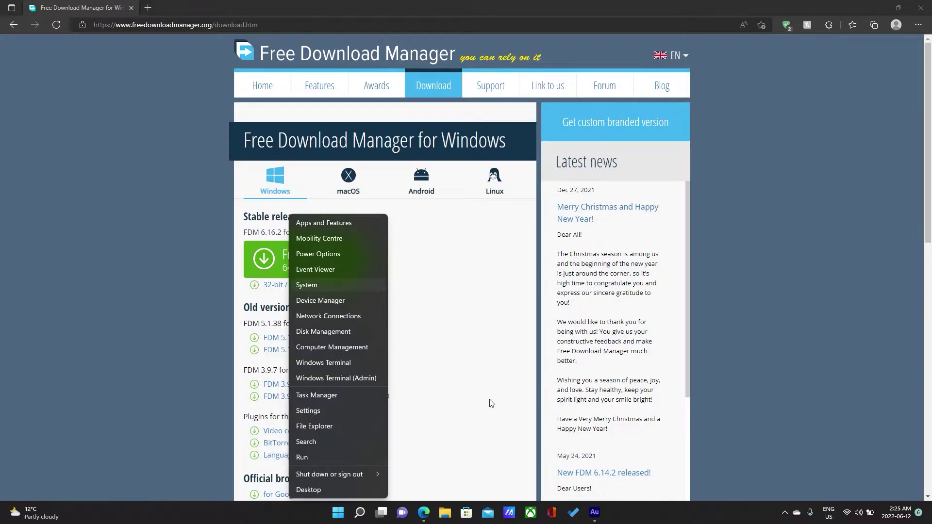
pyautogui.click(318, 285)
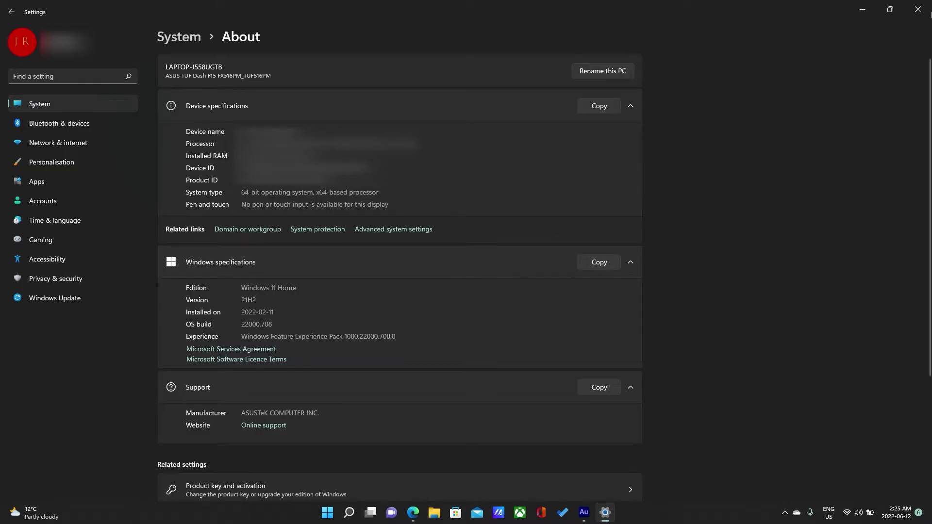
pyautogui.click(919, 9)
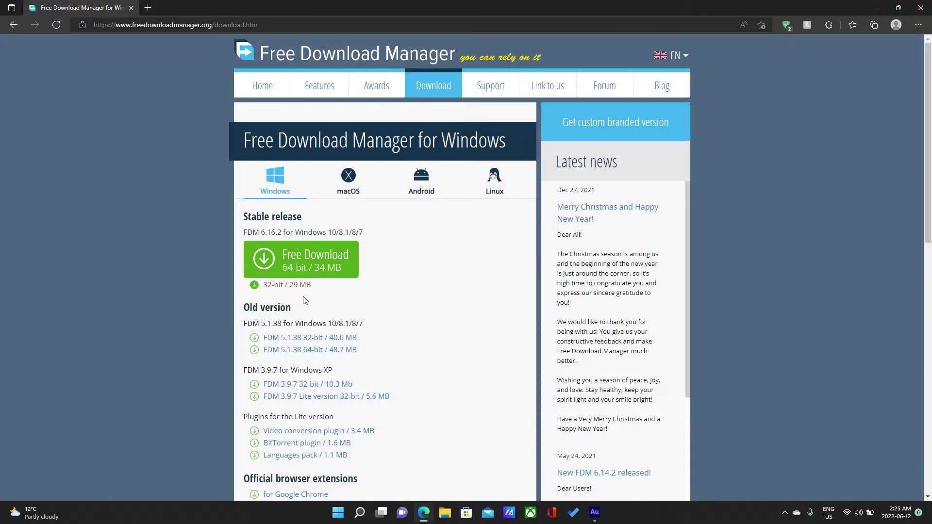
pyautogui.click(301, 259)
pyautogui.scroll(-3, 314, 269)
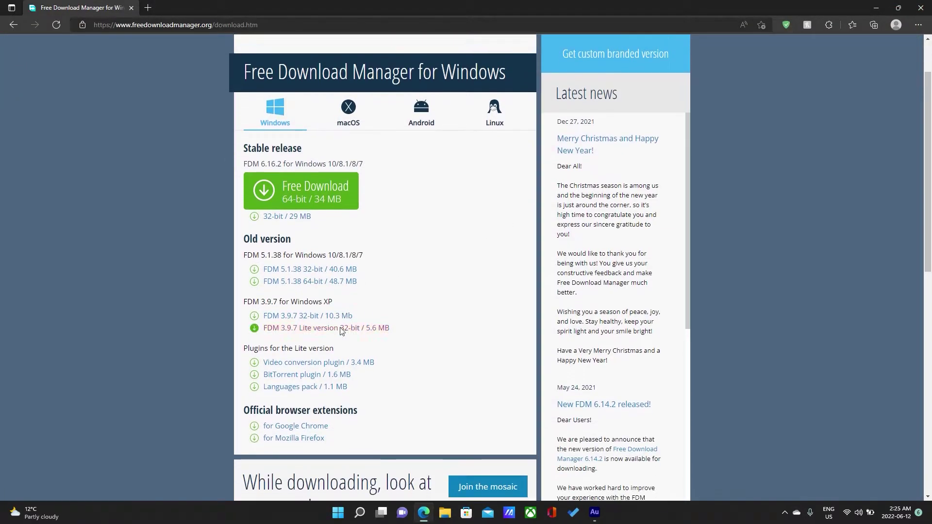
pyautogui.scroll(-3, 339, 331)
pyautogui.scroll(-1, 339, 331)
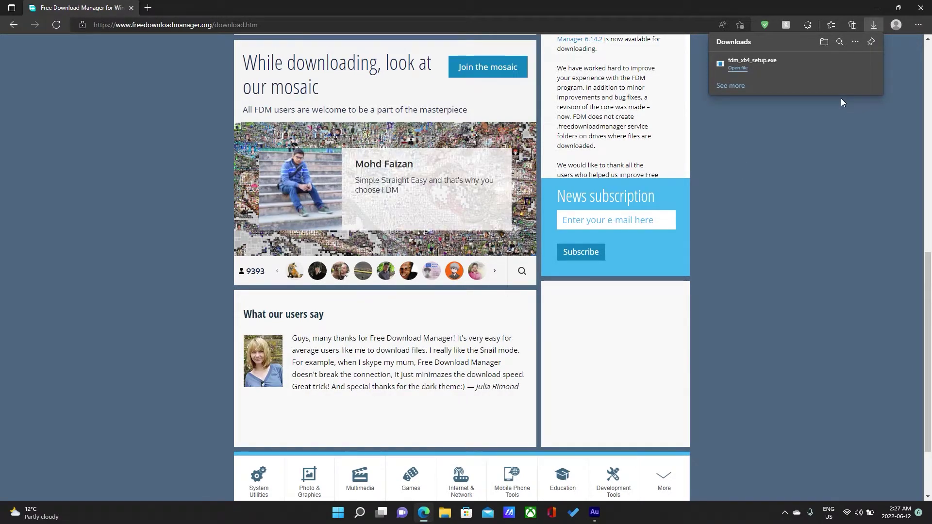
# Open the Downloads folder and move fdm_x64_setup.exe onto the desktop
pyautogui.click(876, 8)
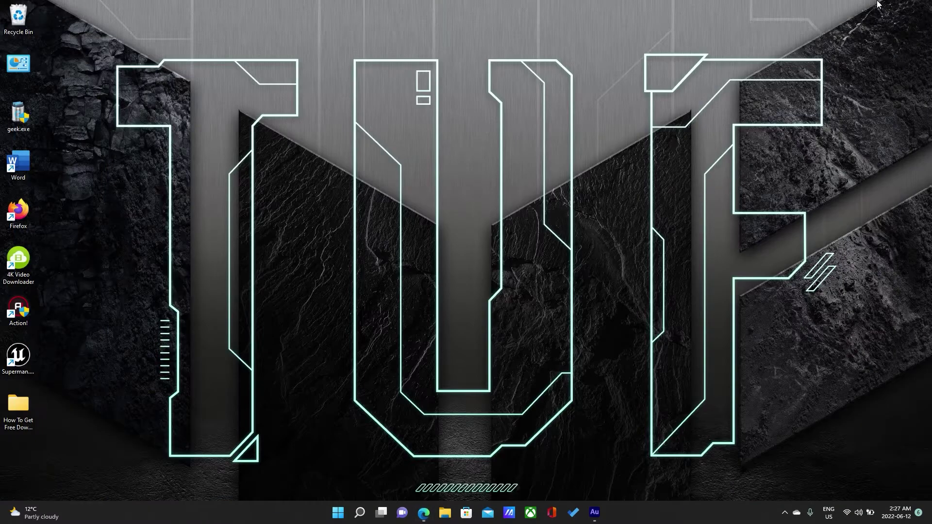
pyautogui.press('super')
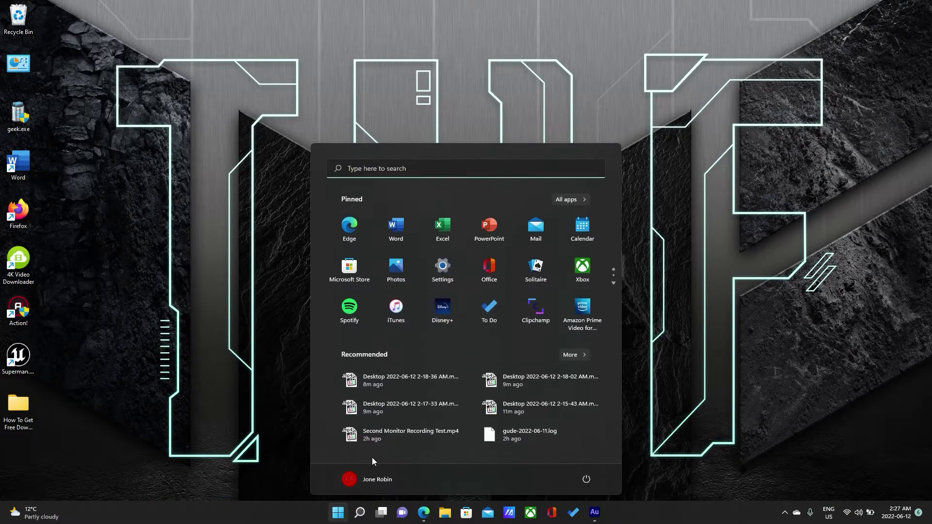
pyautogui.write('dow')
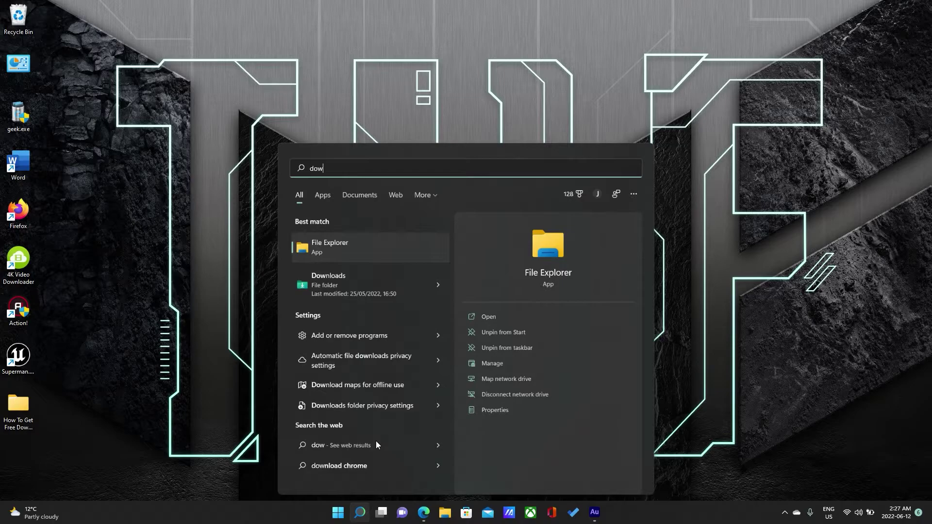
pyautogui.write('nloads')
pyautogui.press('Return')
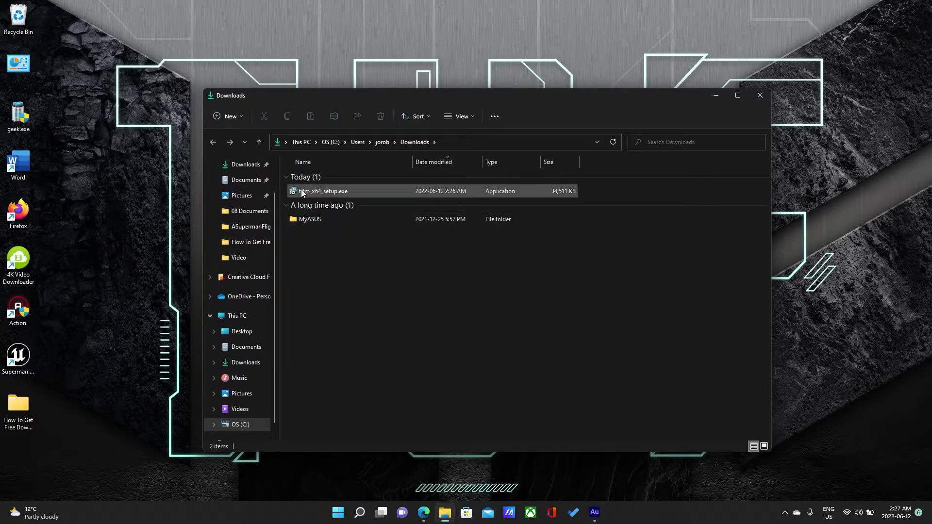
pyautogui.moveTo(309, 191); pyautogui.dragTo(276, 62)
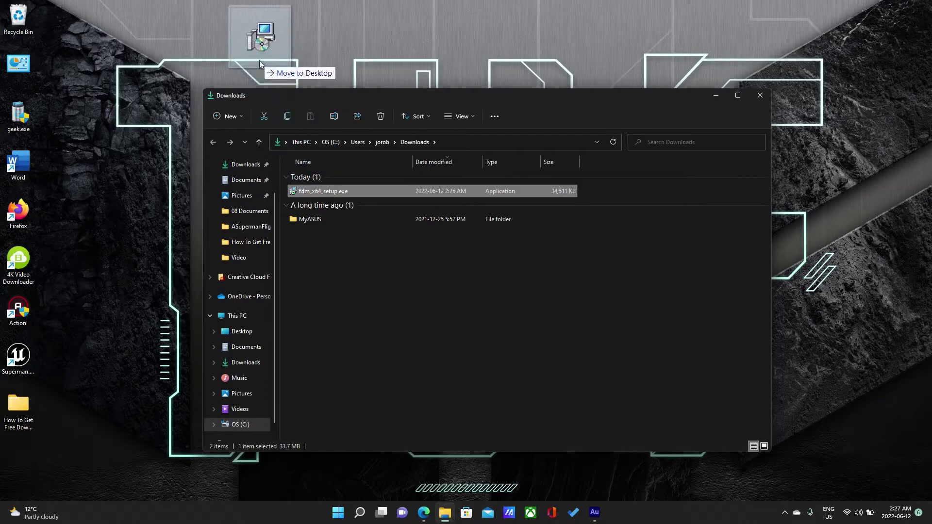
# Close the Downloads folder, centre fdm_x64_setup.exe on the desktop, and launch it
pyautogui.click(760, 95)
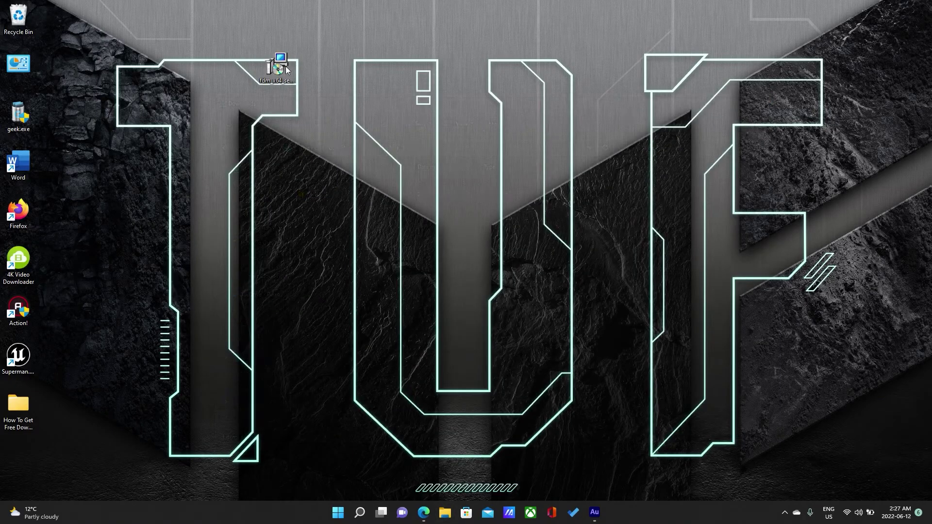
pyautogui.moveTo(280, 68)
pyautogui.mouseDown()
pyautogui.moveTo(481, 188)
pyautogui.moveTo(472, 233)
pyautogui.mouseUp()
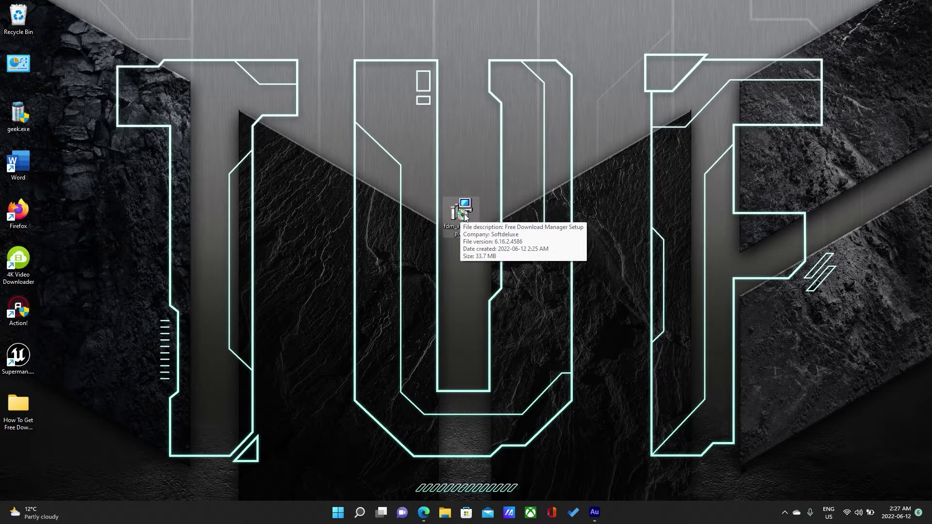
pyautogui.doubleClick(464, 214)
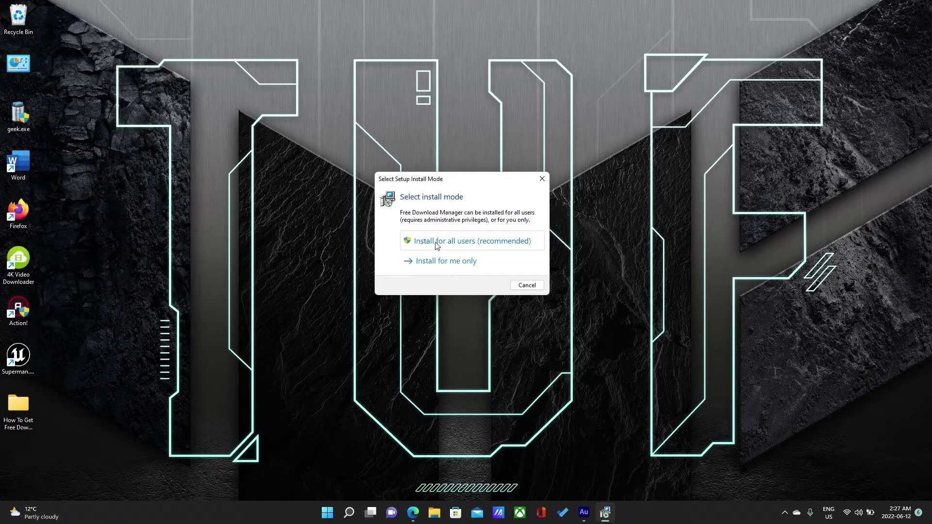
# Choose Install for all users and approve the User Account Control prompt
pyautogui.click(485, 245)
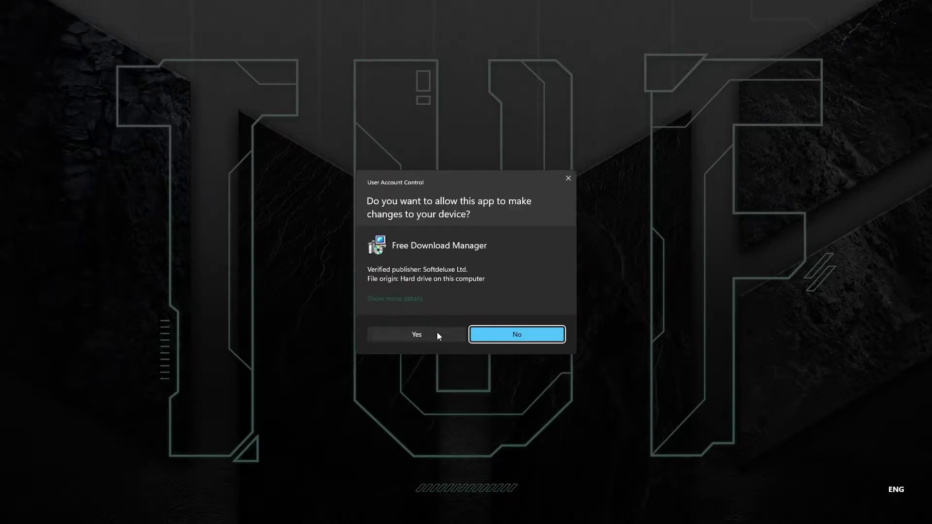
pyautogui.click(417, 334)
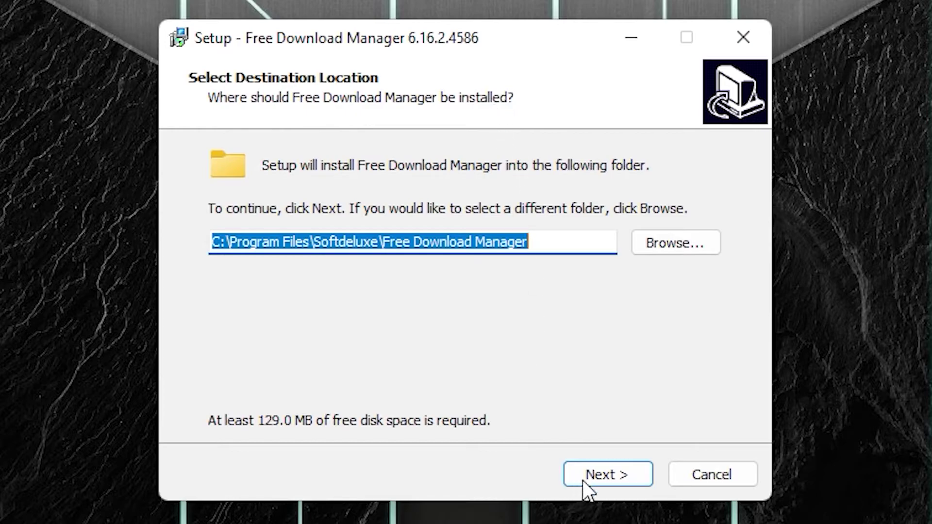
# Install with default folders and both extra shortcuts, then close the congratulations web page
pyautogui.click(592, 473)
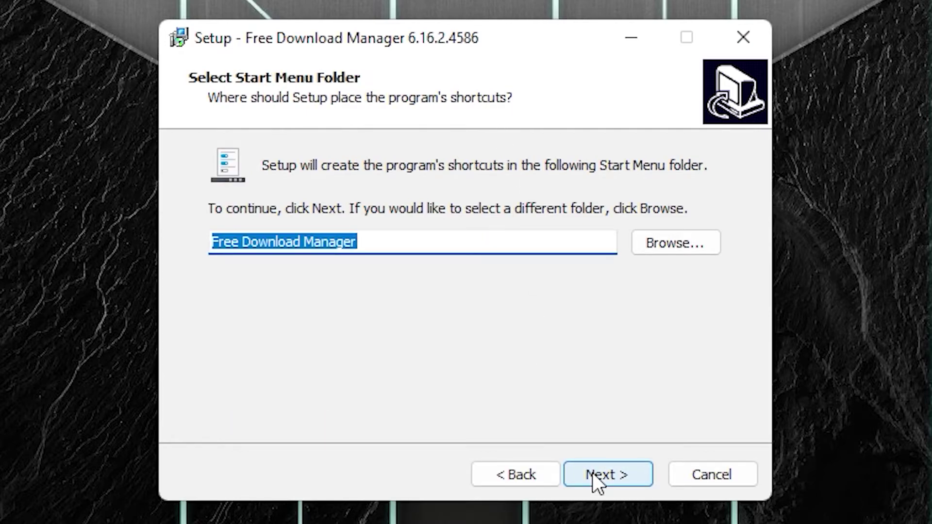
pyautogui.click(592, 473)
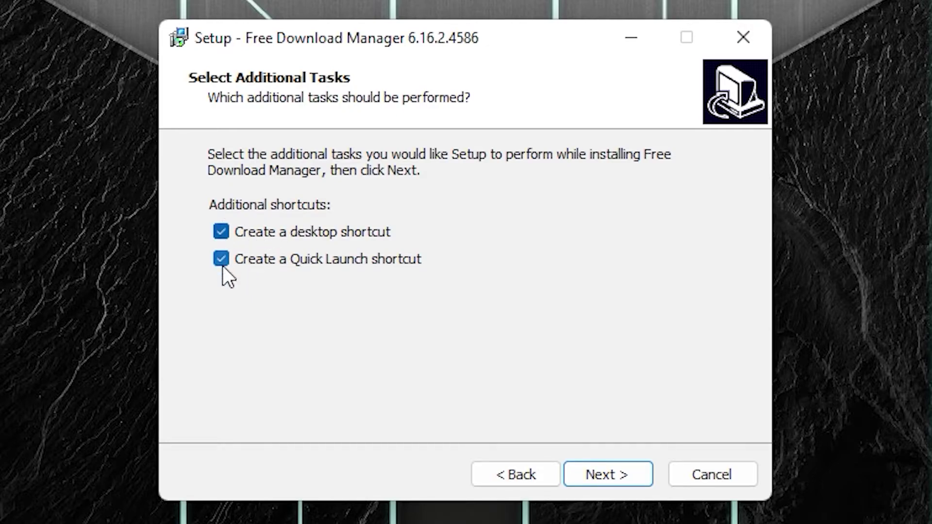
pyautogui.click(616, 473)
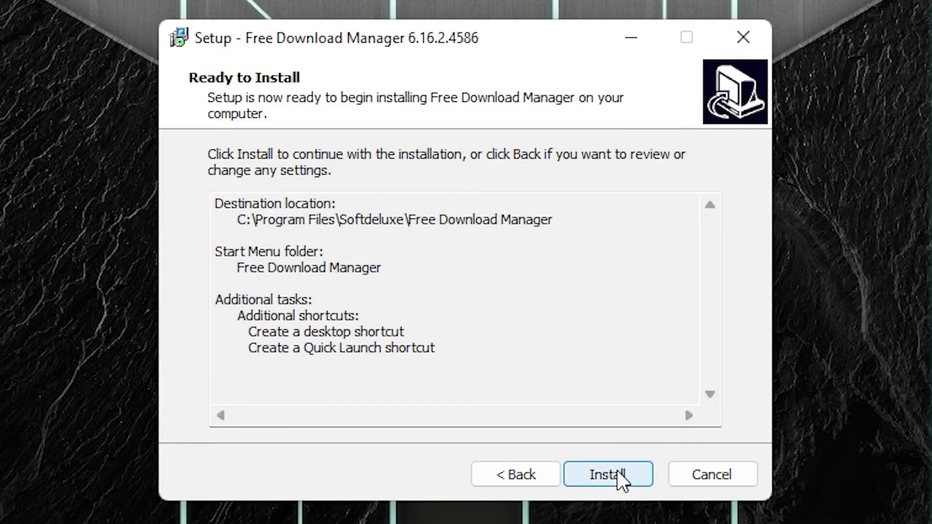
pyautogui.click(617, 470)
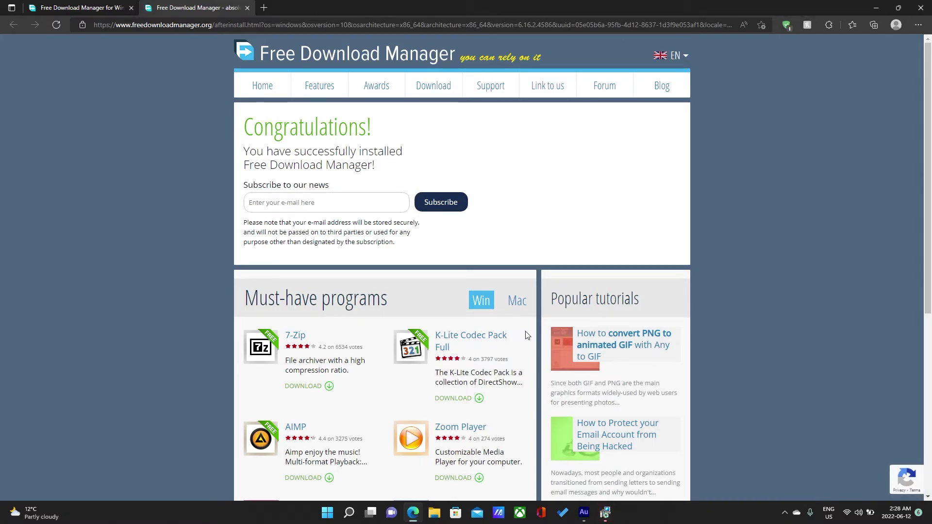
pyautogui.click(920, 7)
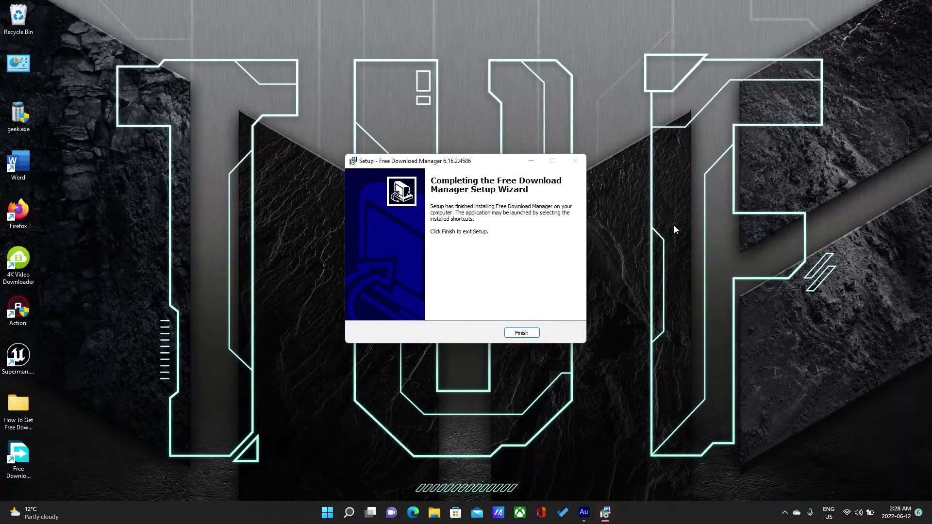
# Close the completed setup wizard and start Free Download Manager from its desktop shortcut
pyautogui.click(516, 333)
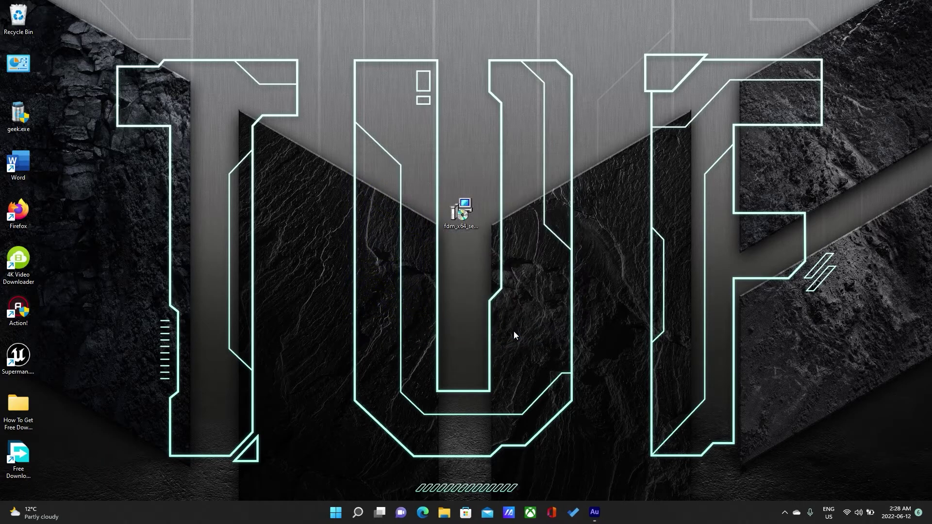
pyautogui.moveTo(16, 455); pyautogui.dragTo(513, 219)
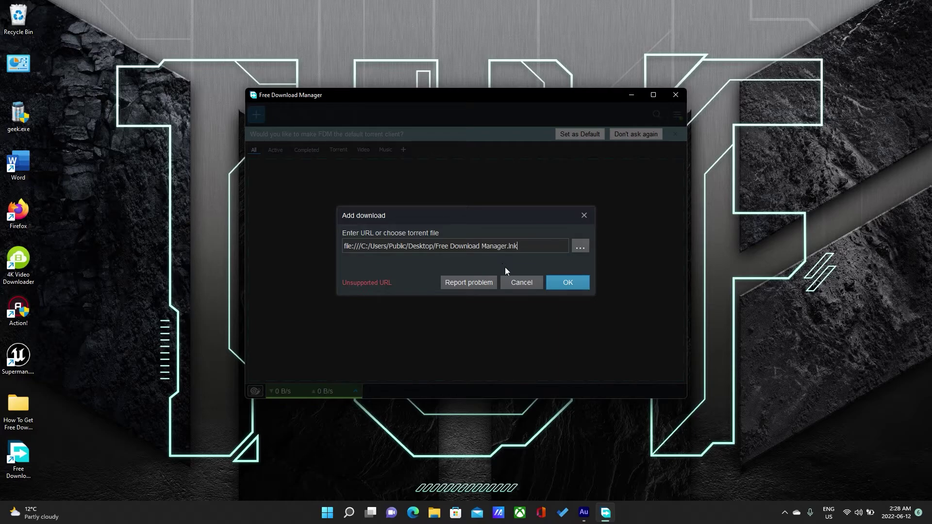
# Cancel the Add download box showing the shortcut's unsupported URL
pyautogui.click(513, 283)
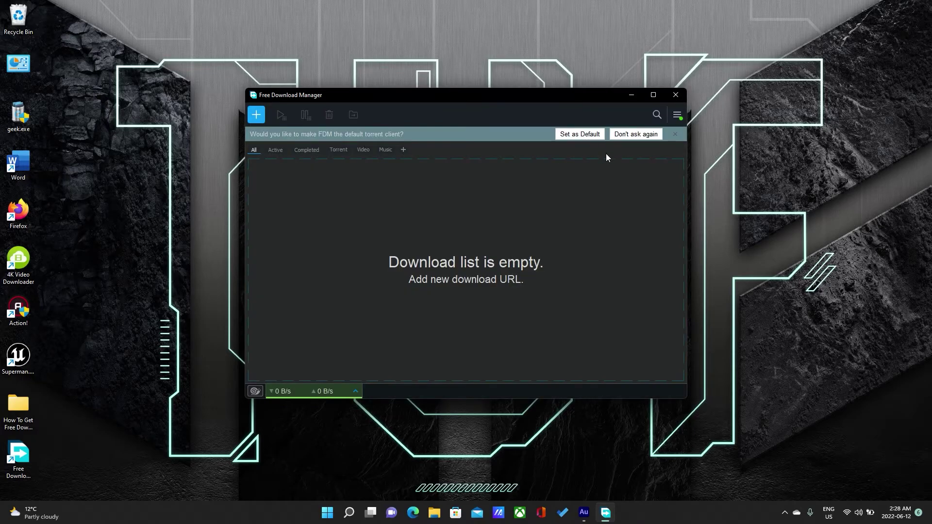